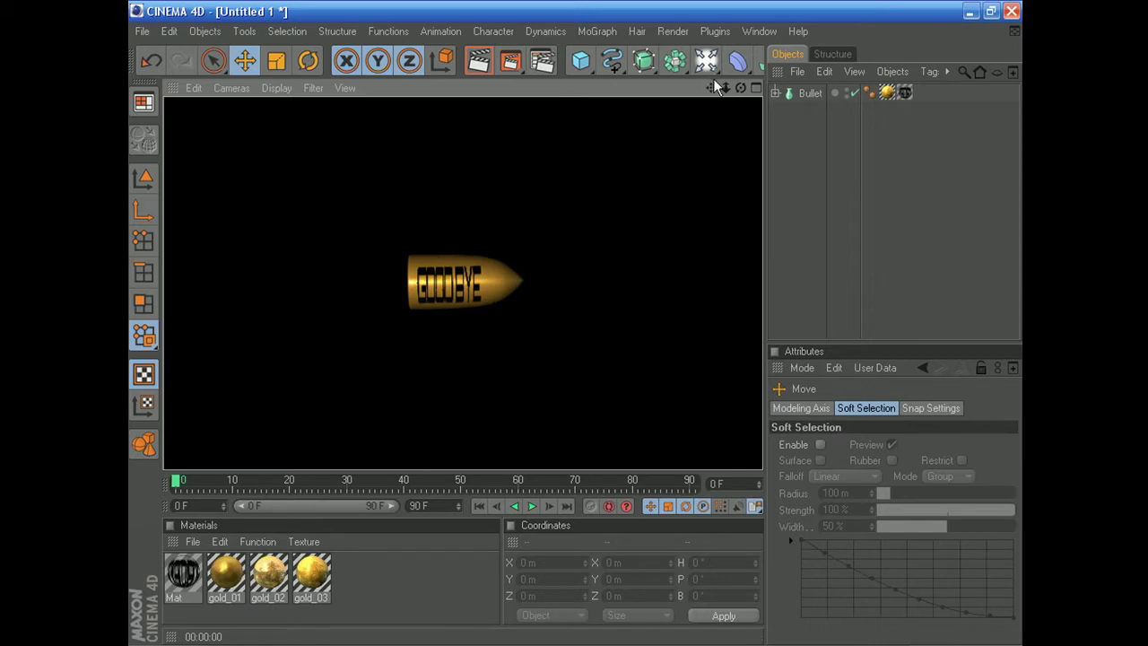
# Clear the rendered preview of the gold GOODBYE bullet to show the Perspective editor view
pyautogui.click(733, 121)
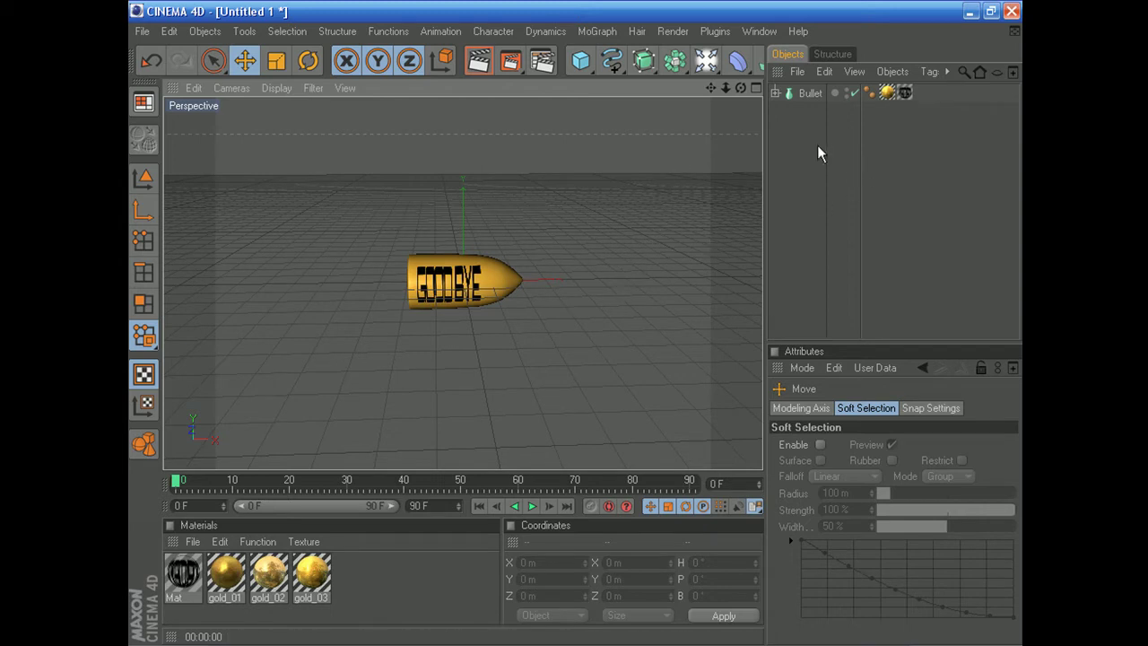
# Make the Bullet editable and move it left along X to -610.674 m
pyautogui.click(802, 94)
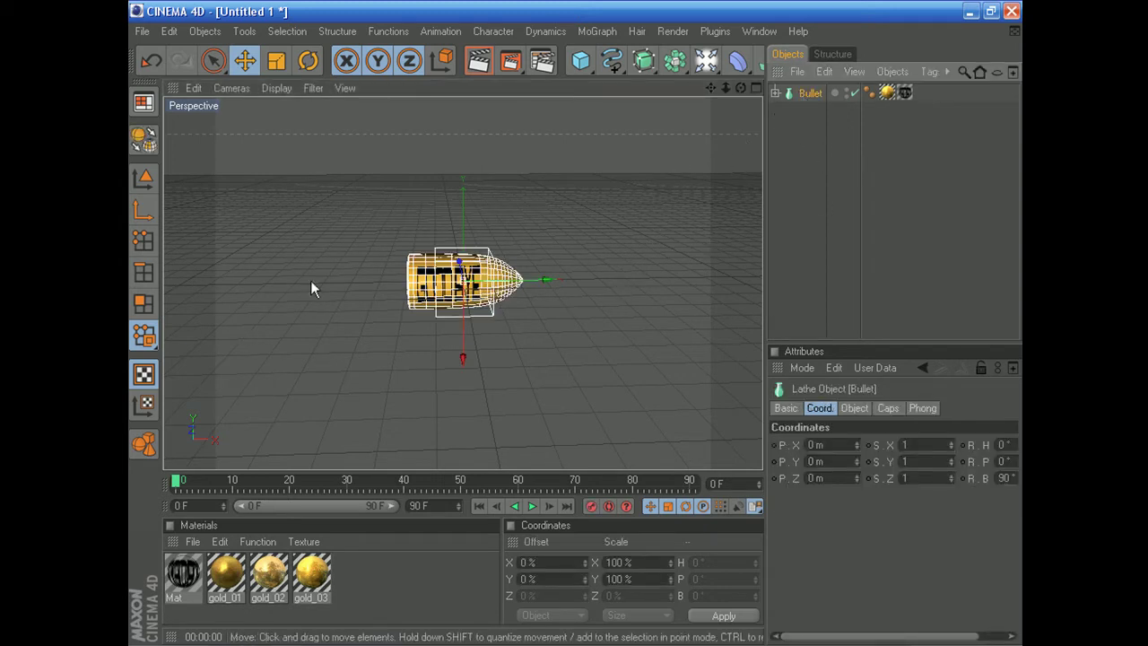
pyautogui.click(146, 148)
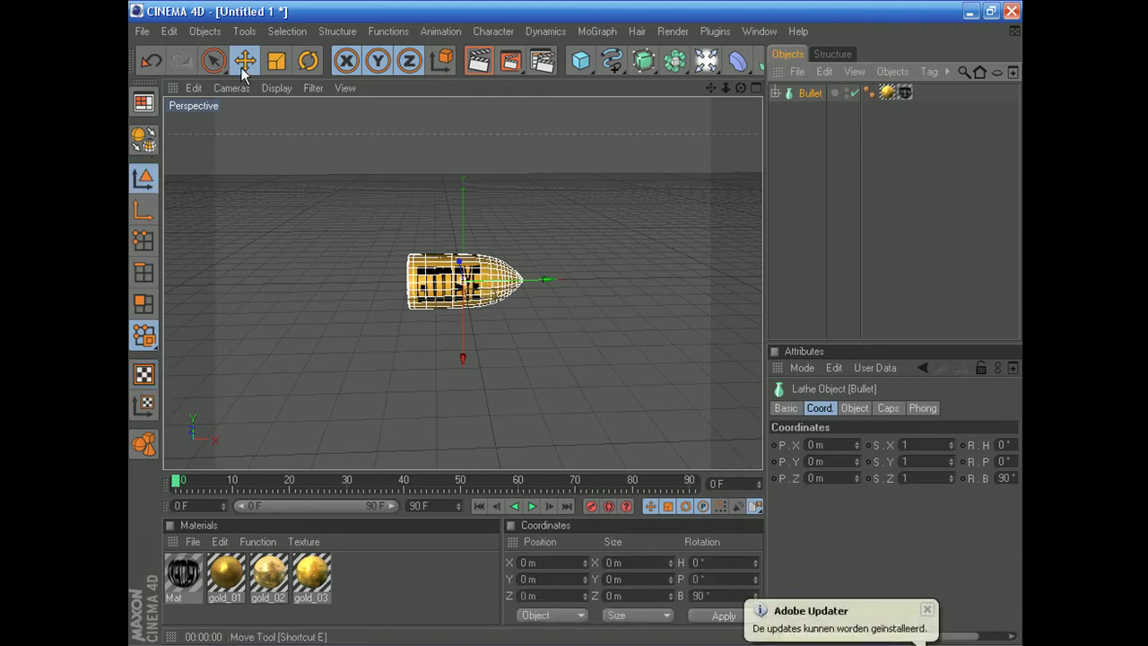
pyautogui.click(926, 609)
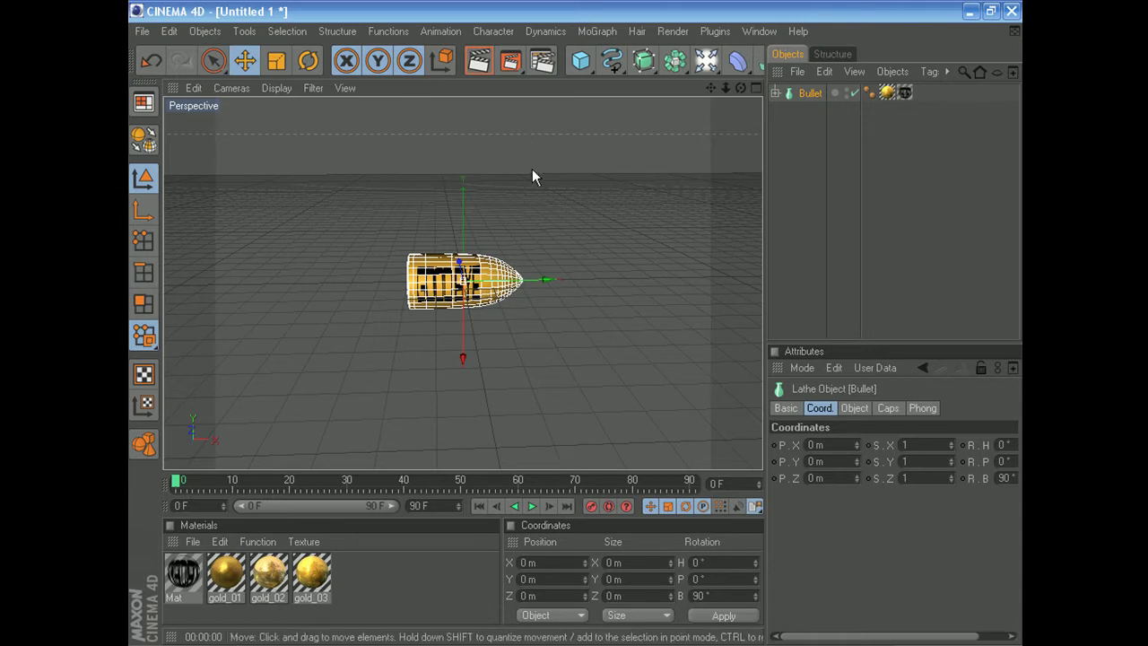
pyautogui.moveTo(545, 285); pyautogui.dragTo(370, 283)
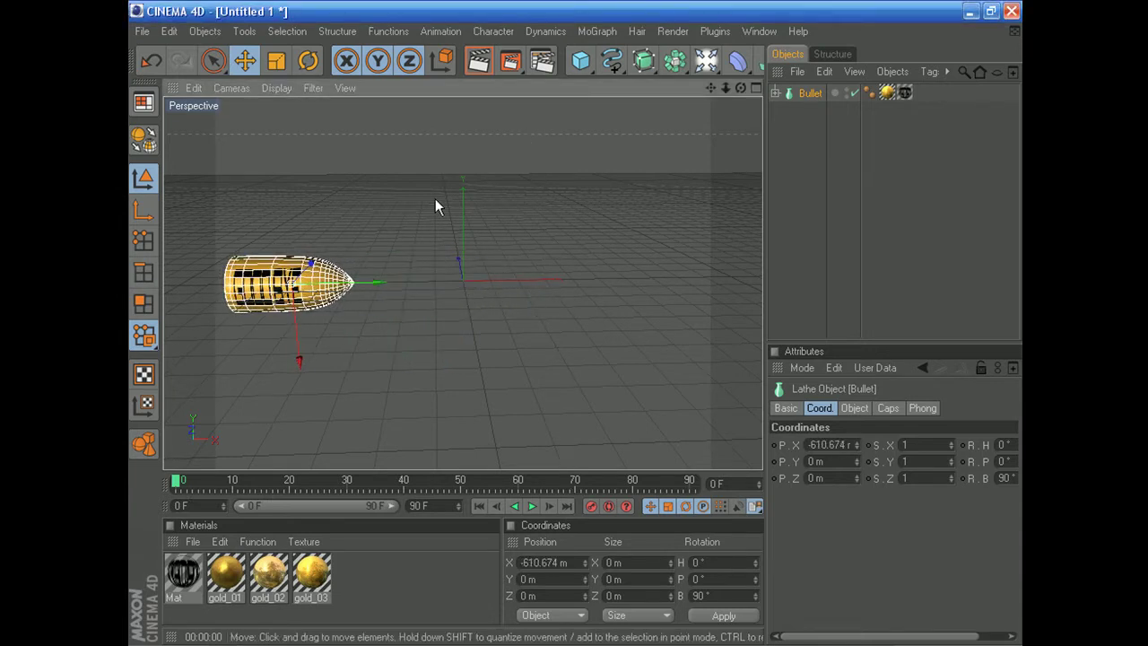
# Rotate the bullet to a -180° pitch and check it with a quick Ctrl+R render
pyautogui.click(308, 60)
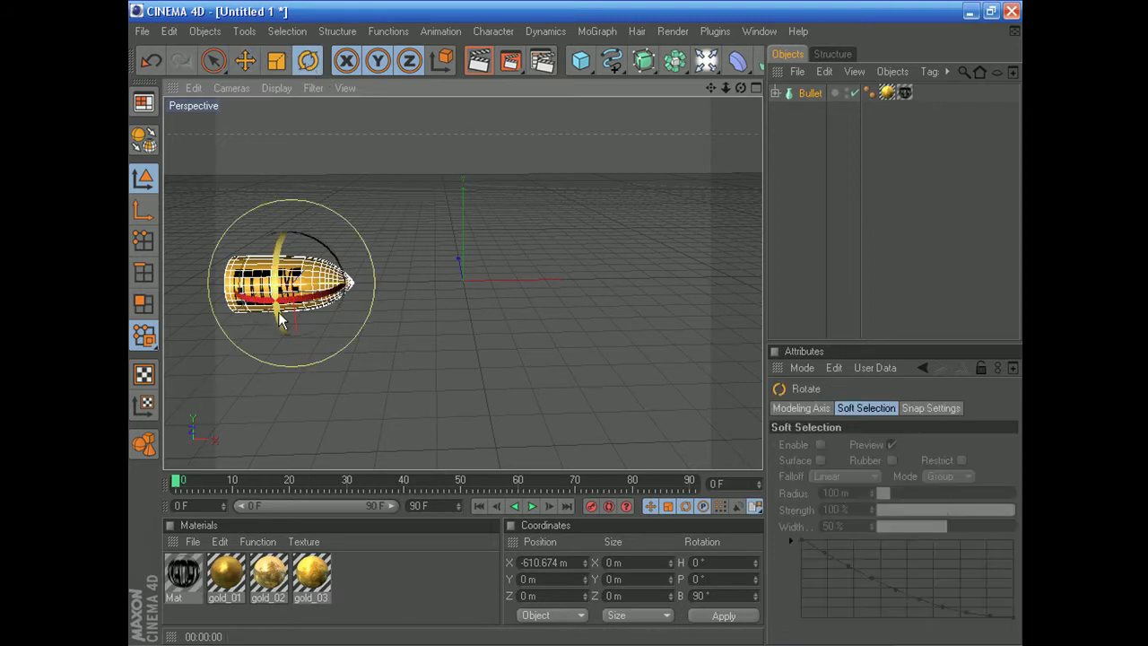
pyautogui.moveTo(280, 321); pyautogui.dragTo(354, 157)
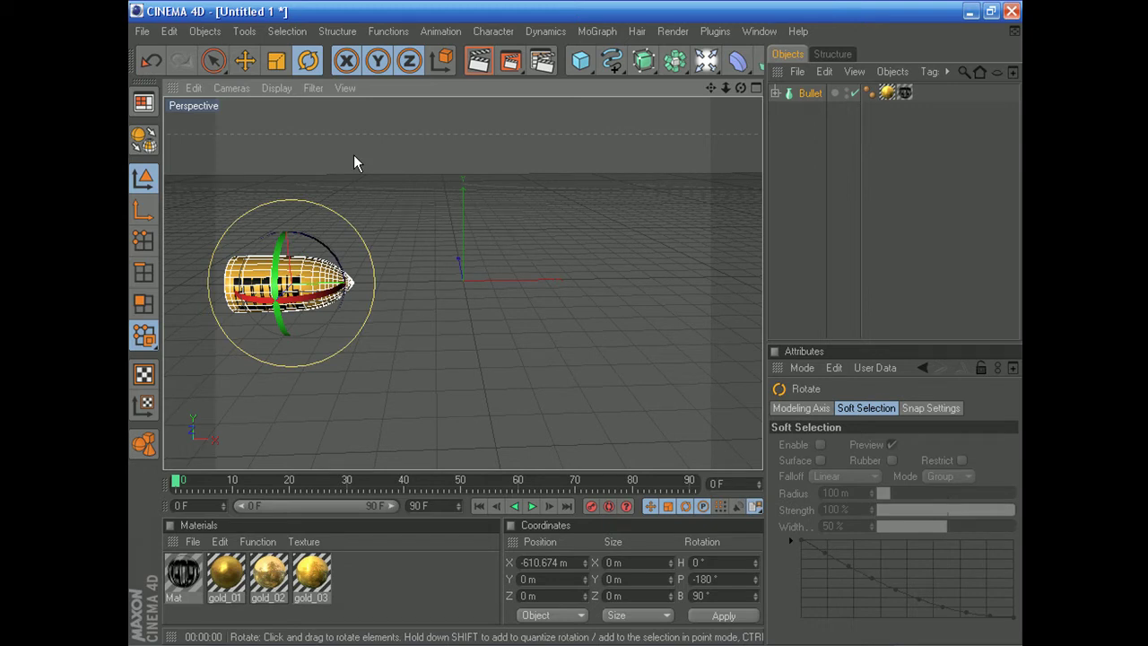
pyautogui.hotkey('ctrl', 'r')
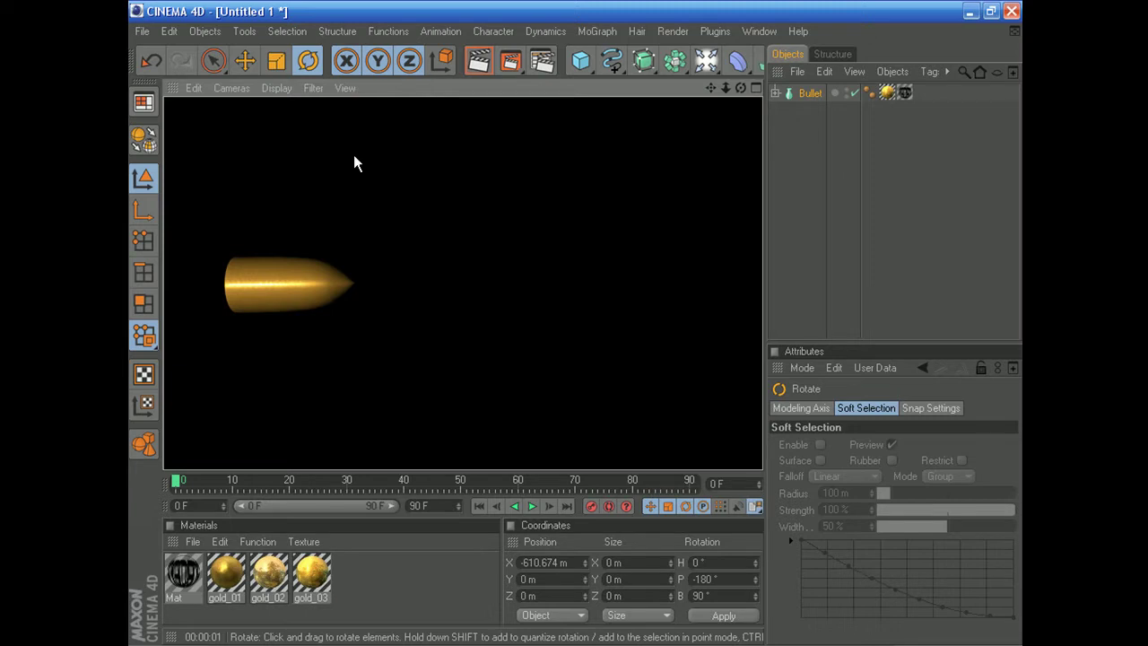
pyautogui.click(414, 222)
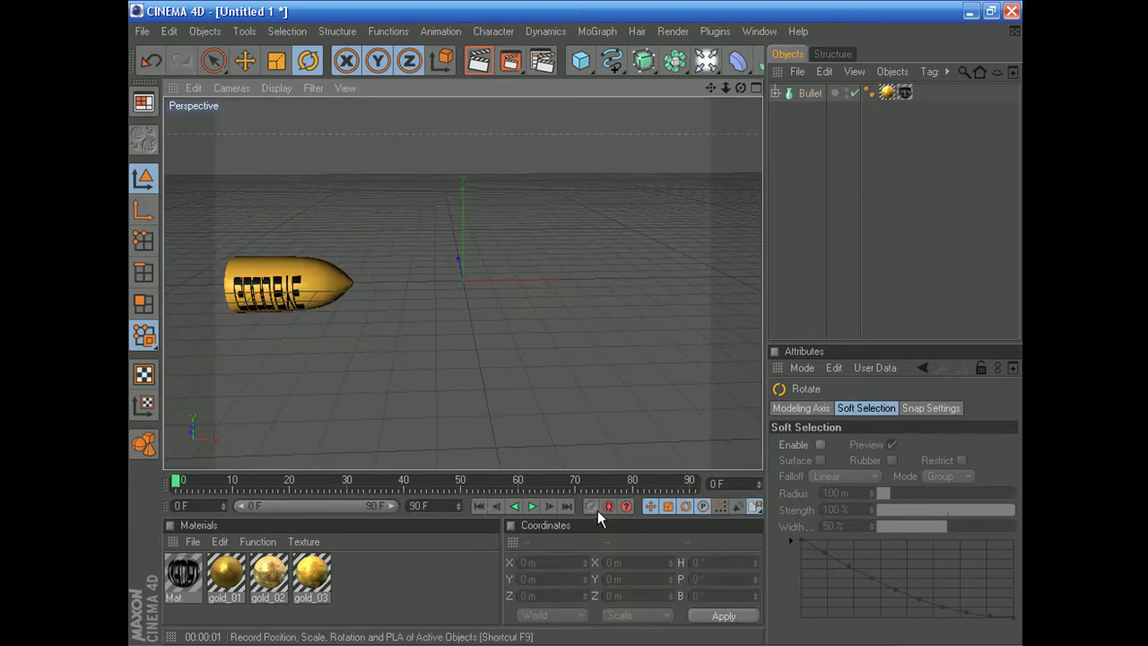
# Keyframe the Bullet at frame 0, then at frame 90 rotate its pitch from -180° to 0°
pyautogui.click(810, 93)
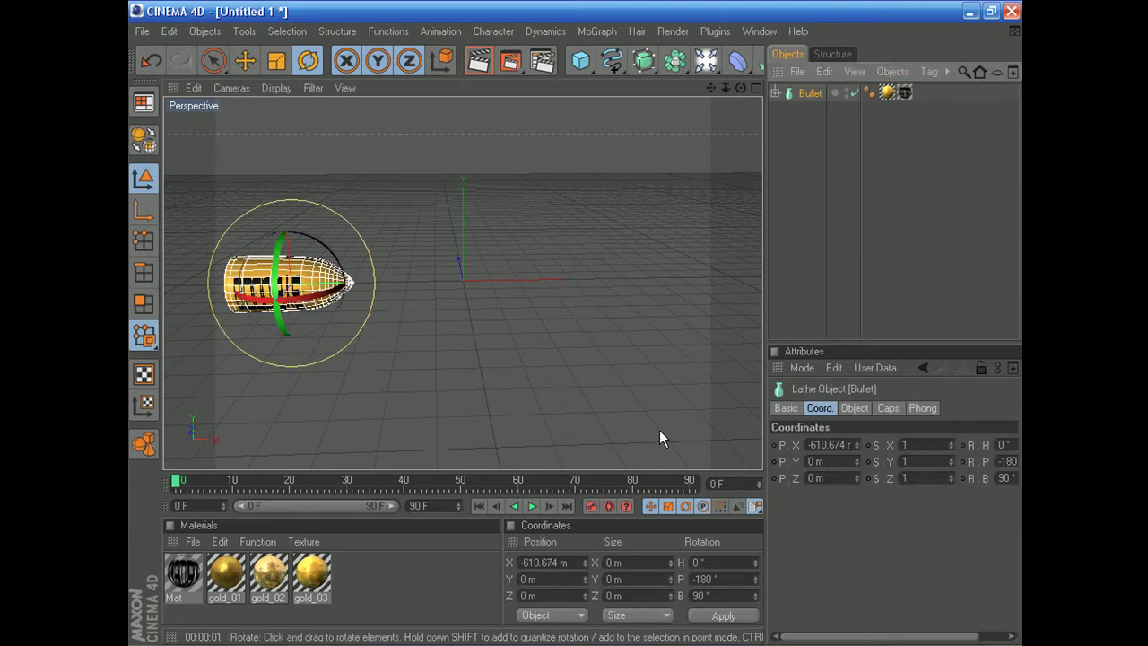
pyautogui.click(591, 508)
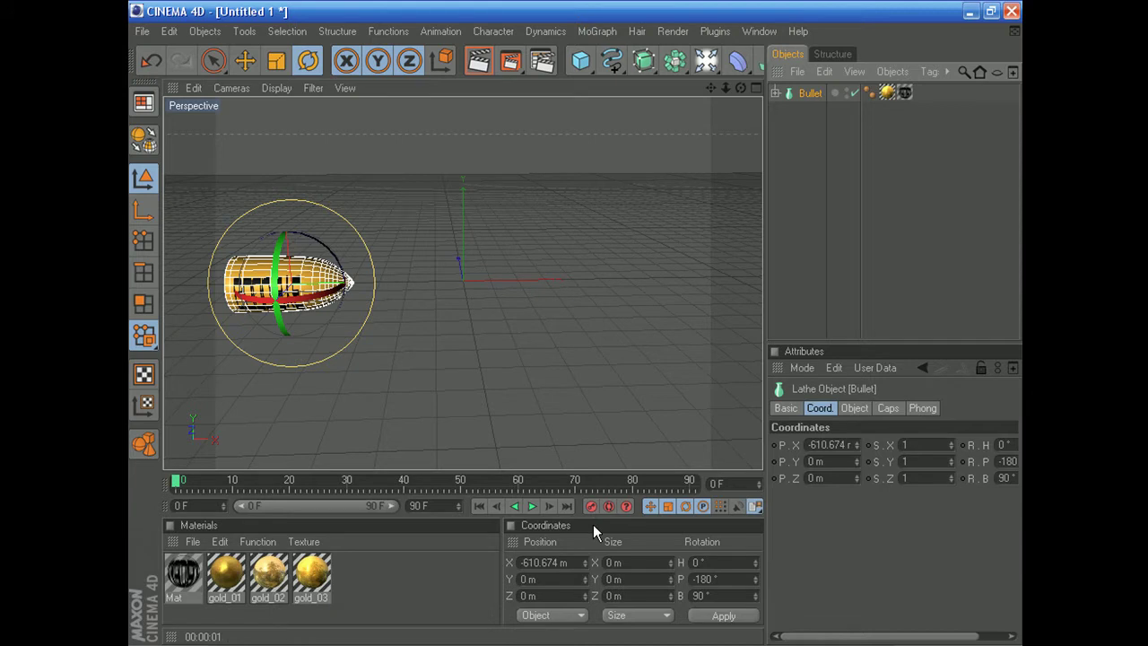
pyautogui.click(591, 507)
pyautogui.click(687, 477)
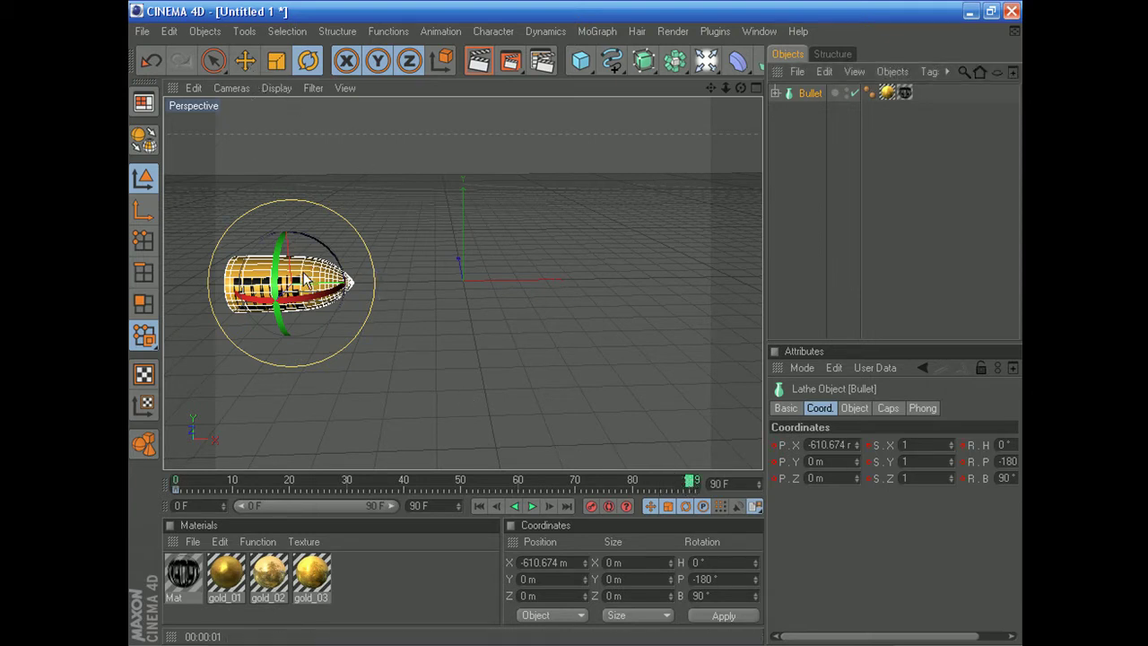
pyautogui.moveTo(289, 296); pyautogui.dragTo(383, 375)
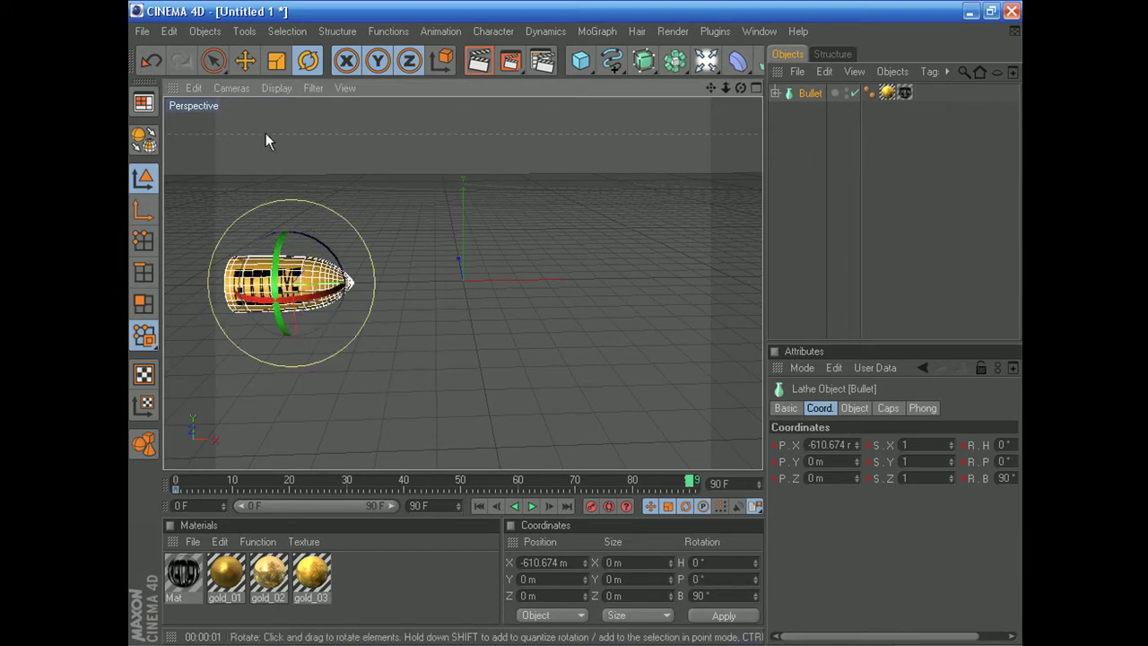
# Move the bullet to the right, record its frame-90 keyframe, and play the animation from the start
pyautogui.click(247, 64)
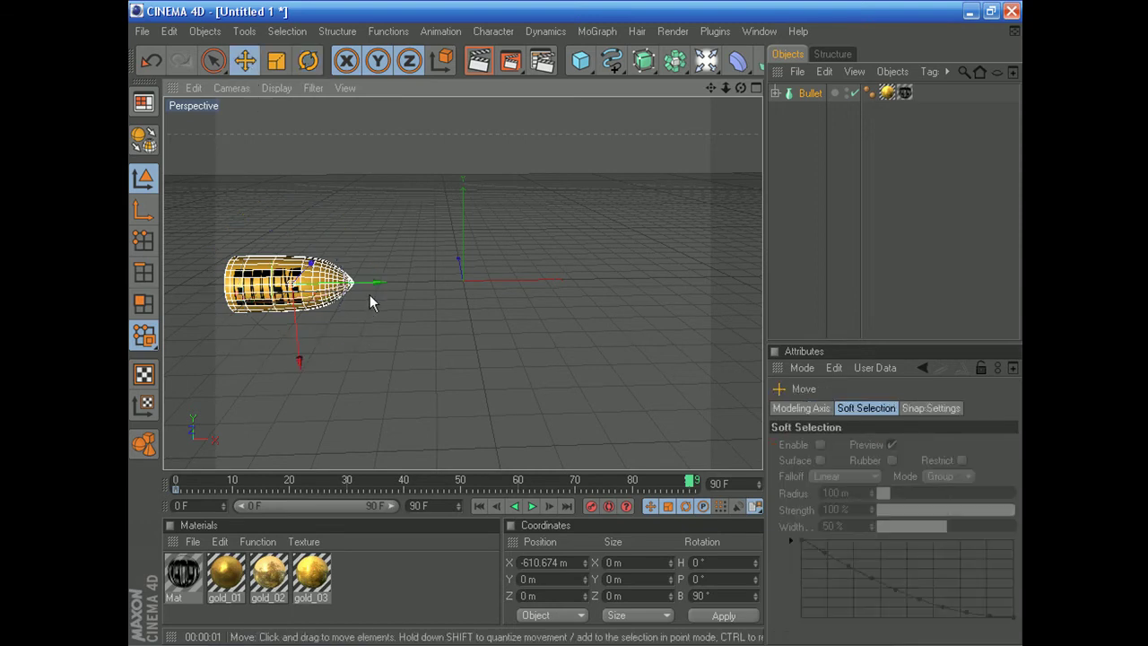
pyautogui.moveTo(370, 301); pyautogui.dragTo(707, 297)
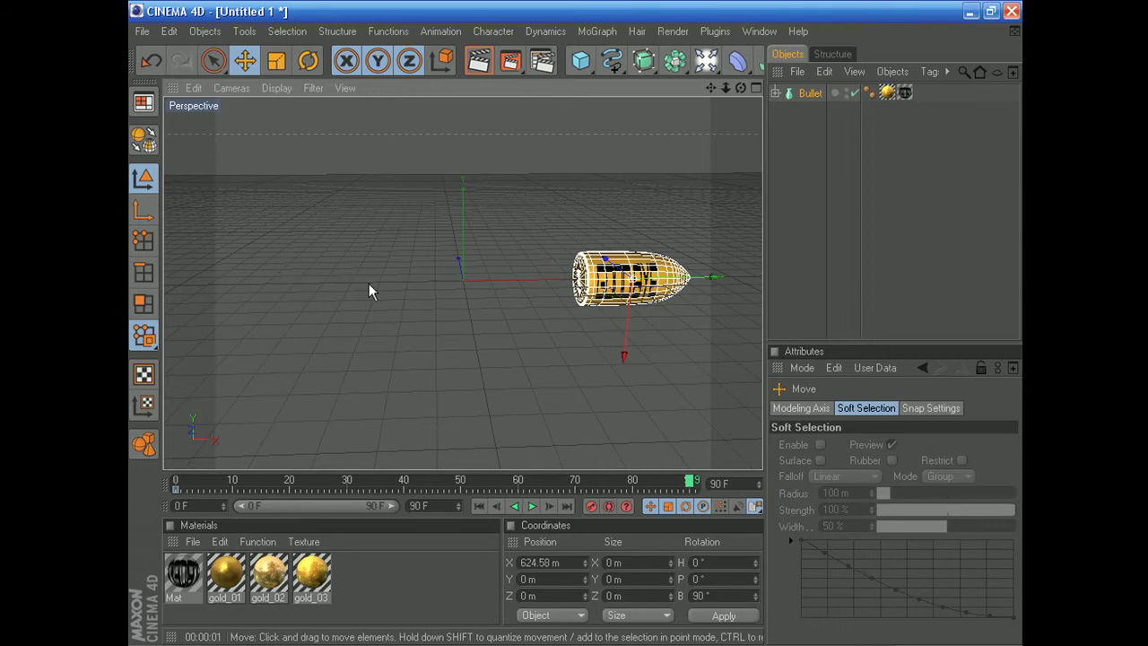
pyautogui.click(591, 505)
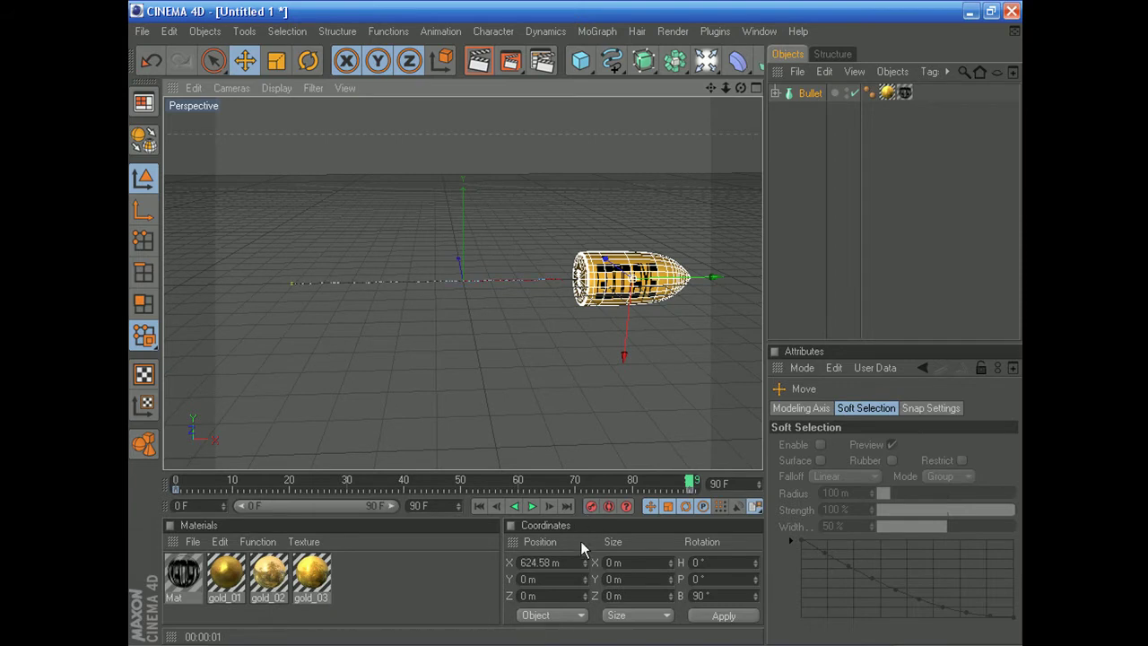
pyautogui.click(479, 507)
pyautogui.click(533, 507)
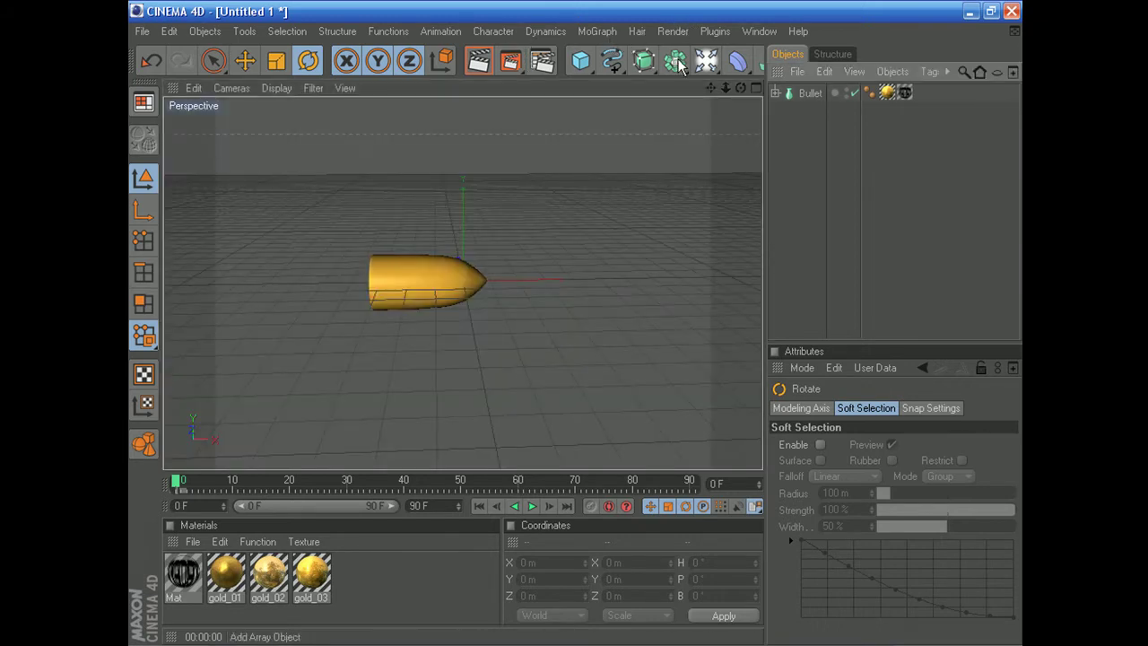
# Insert a Background object via Objects > Scene > Background
pyautogui.scroll(-2, 674, 61)
pyautogui.moveTo(657, 57); pyautogui.dragTo(816, 281)
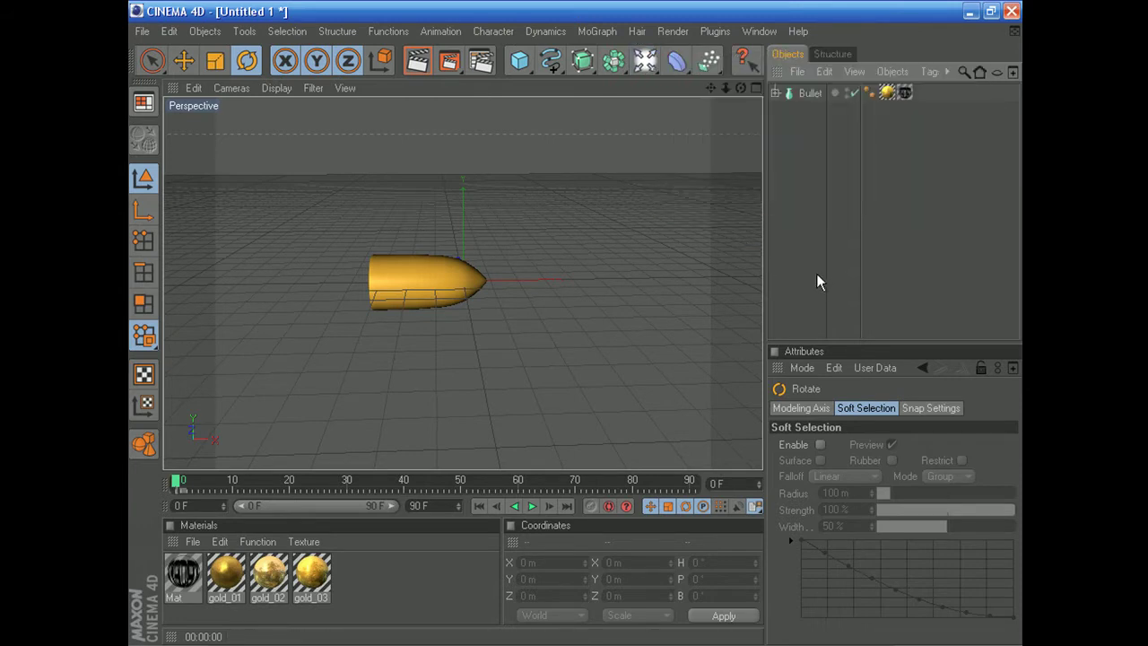
pyautogui.click(214, 36)
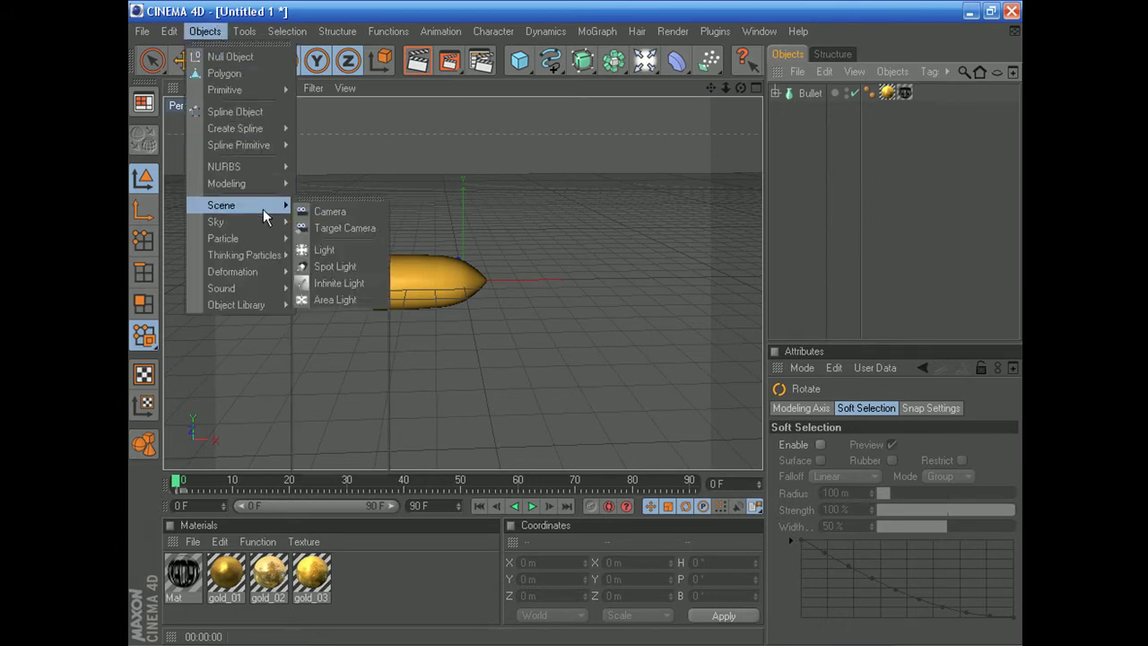
pyautogui.moveTo(257, 208)
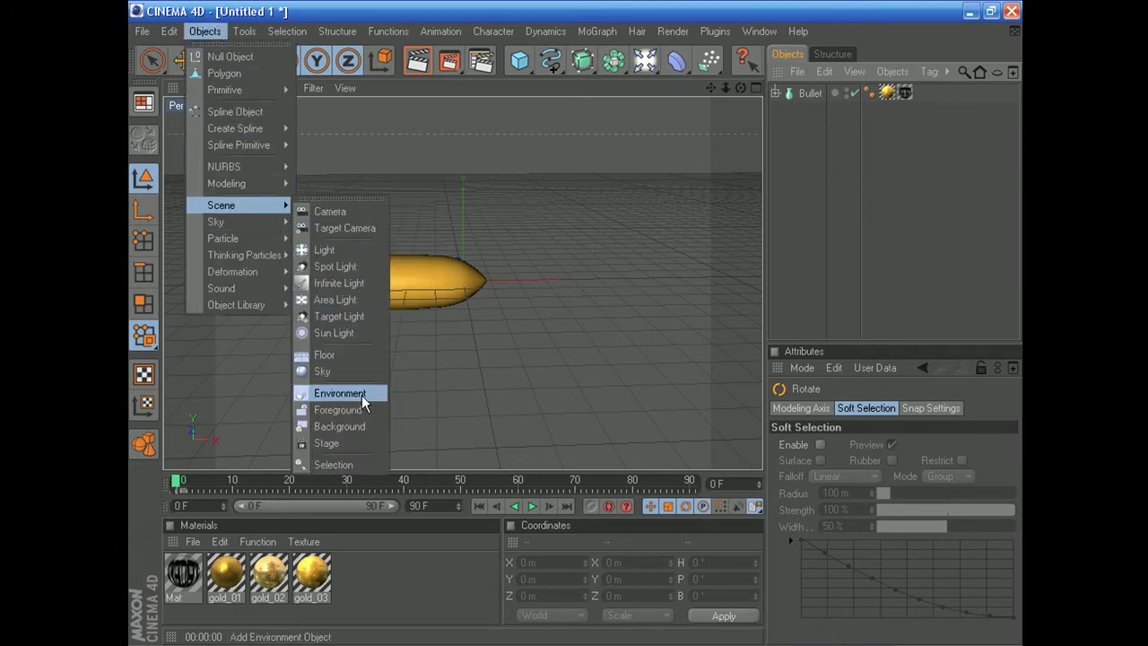
pyautogui.click(360, 427)
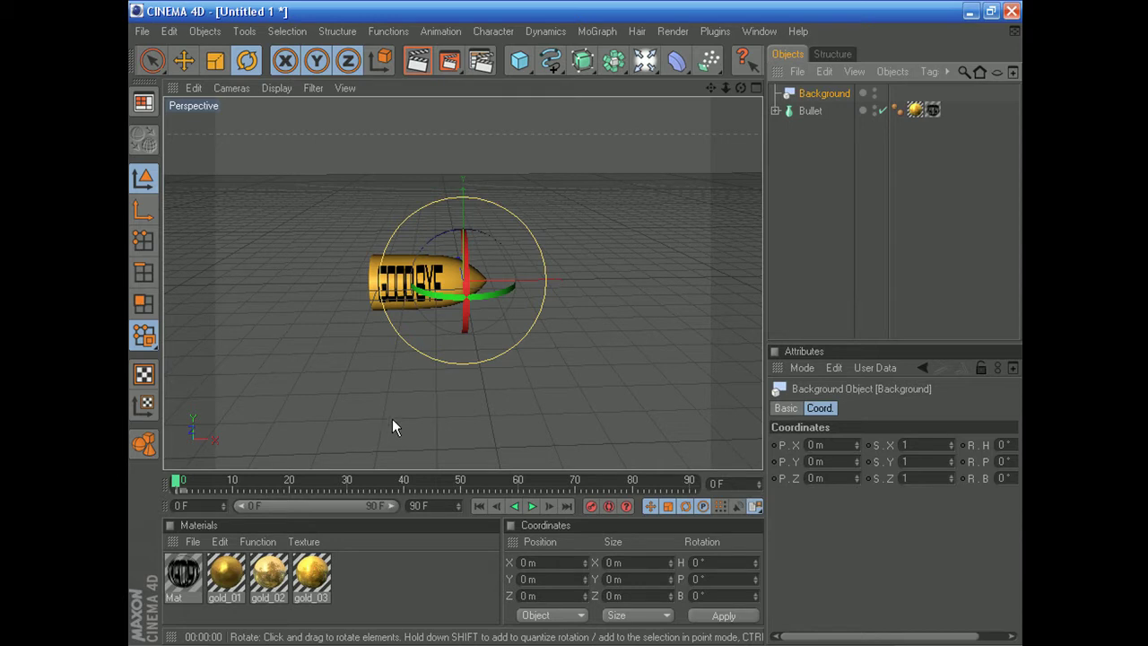
# Create a new material and show its Color settings in the material editor
pyautogui.click(196, 543)
pyautogui.click(249, 351)
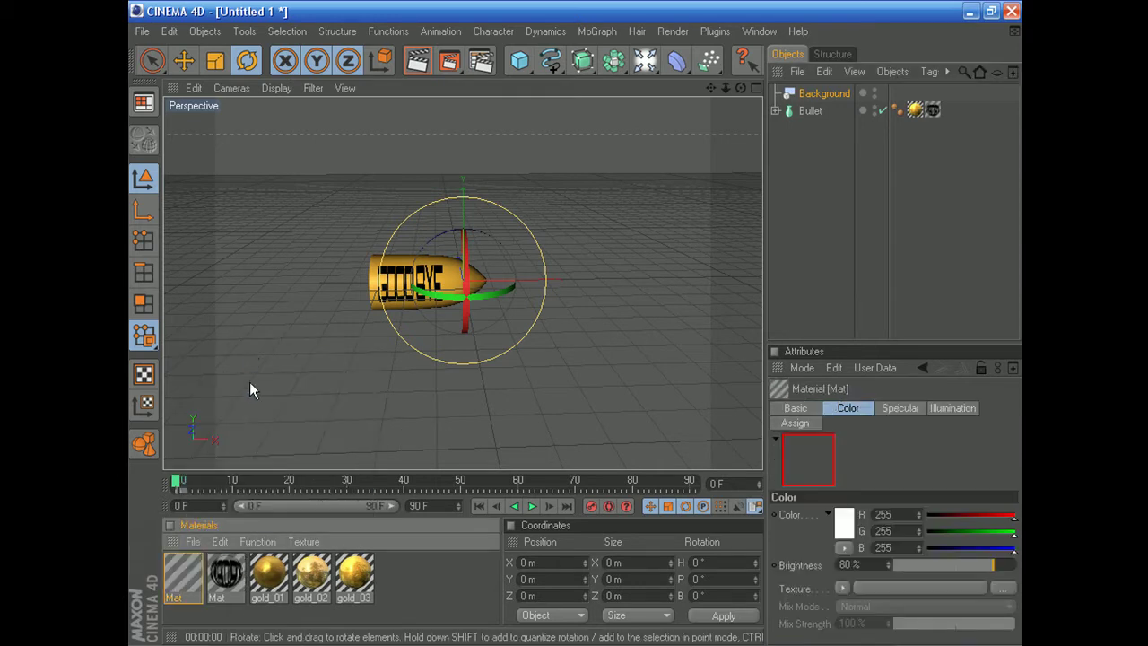
pyautogui.doubleClick(180, 577)
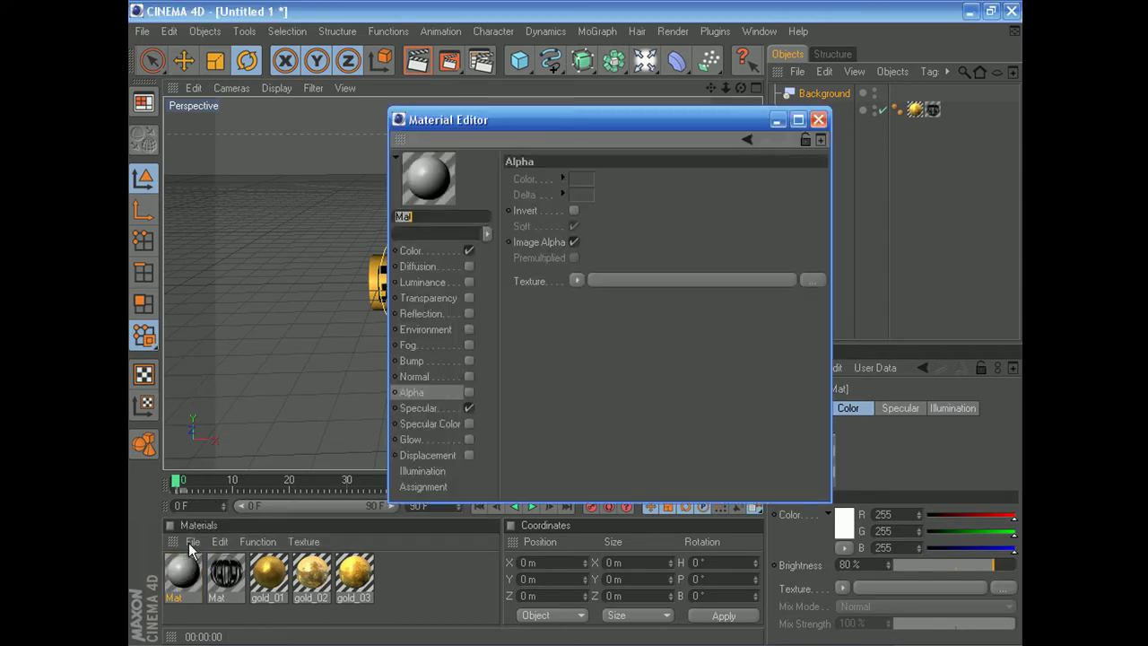
pyautogui.click(427, 252)
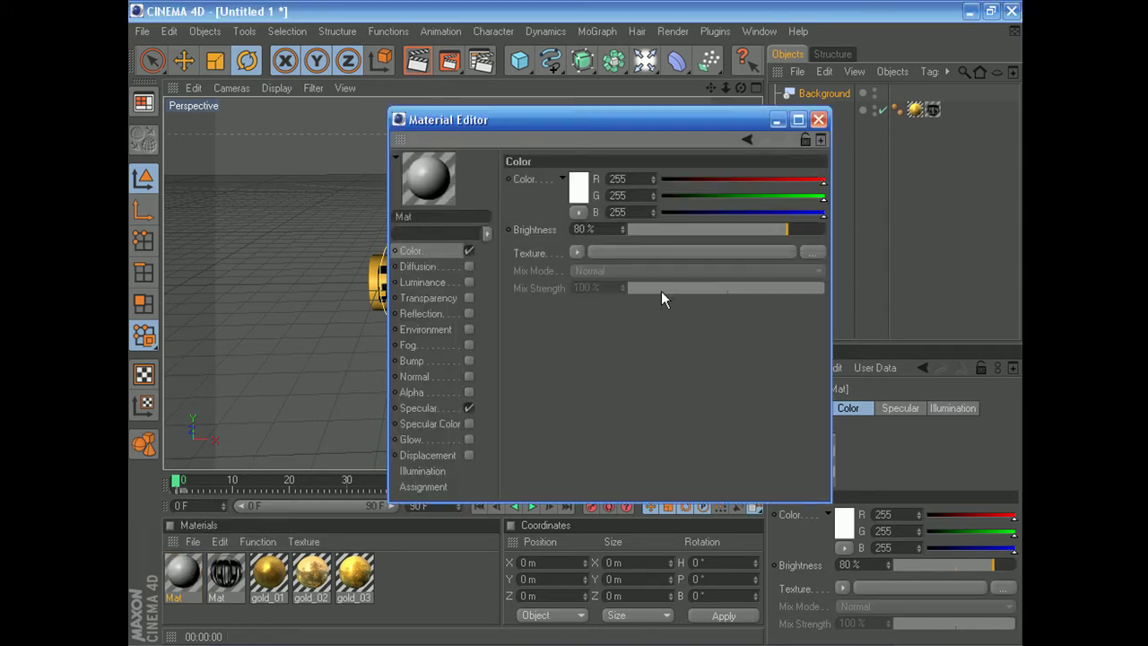
# Load wallpaper.jpg from Desktop > Tutorial stuff as the Color texture, copying it to the project
pyautogui.click(810, 253)
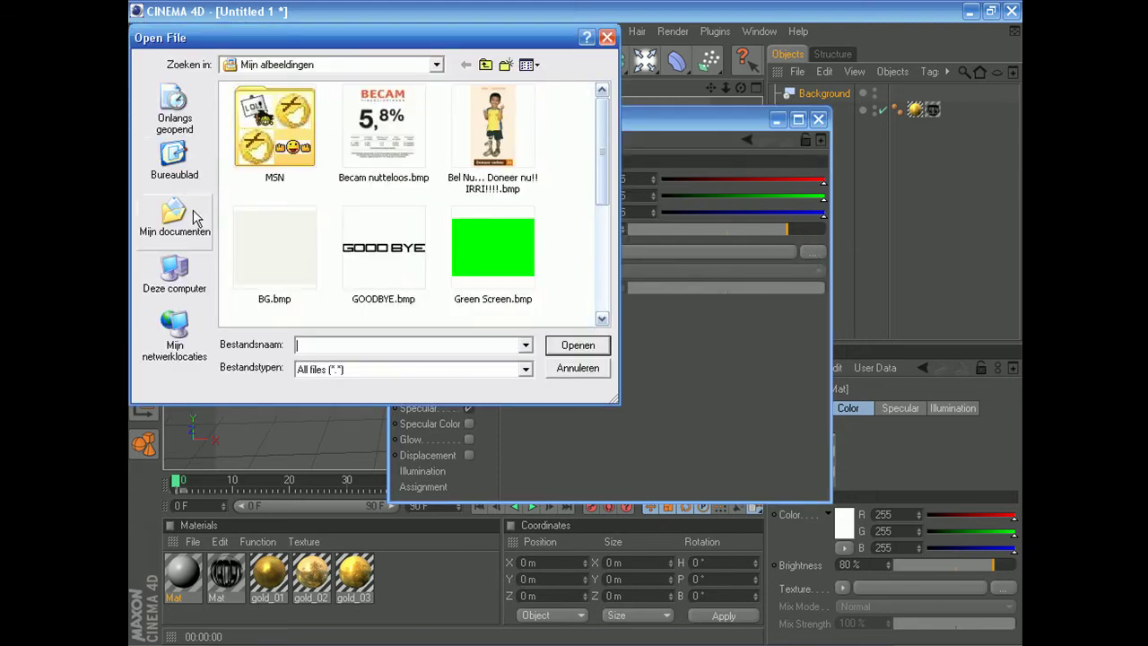
pyautogui.click(190, 161)
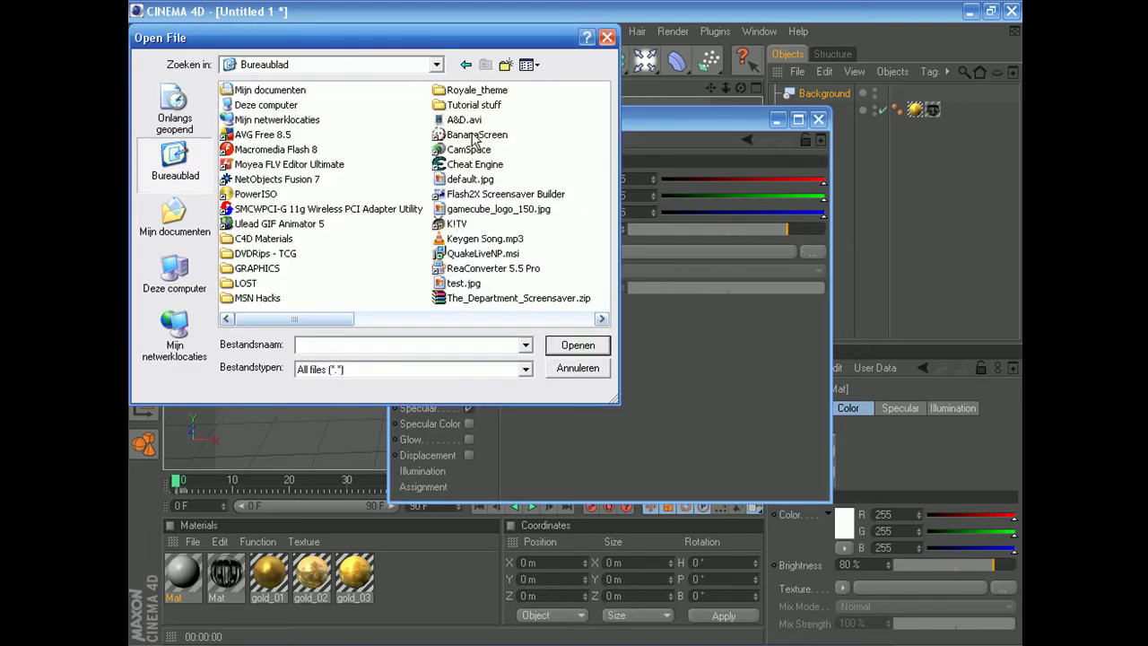
pyautogui.click(485, 108)
pyautogui.doubleClick(484, 109)
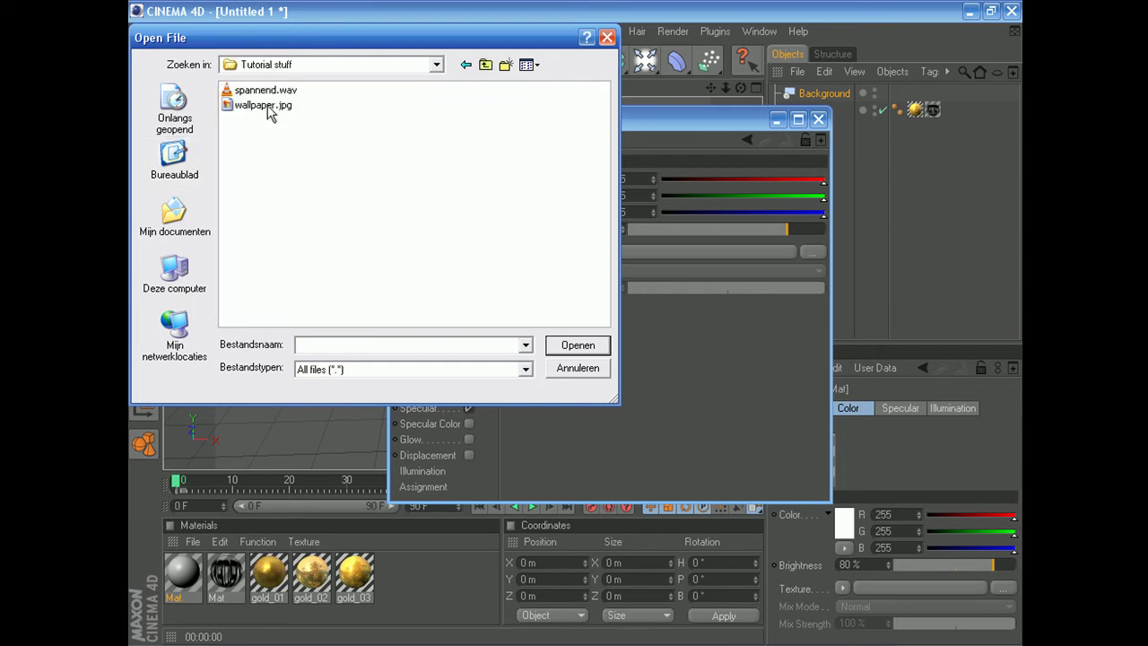
pyautogui.click(244, 114)
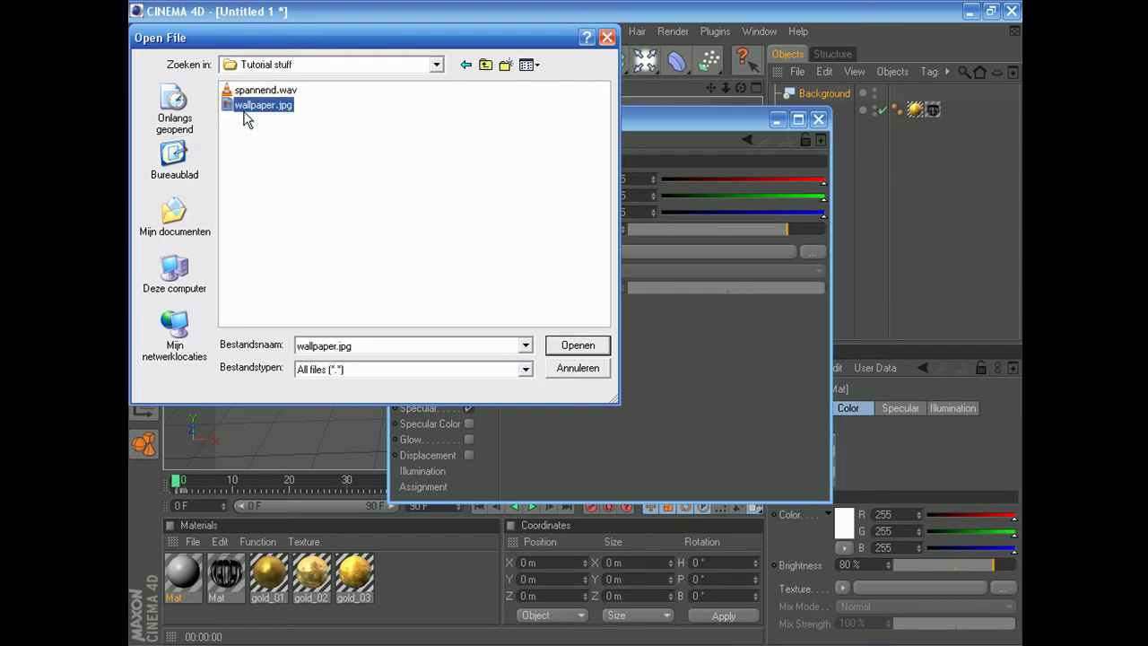
pyautogui.click(576, 346)
pyautogui.click(542, 377)
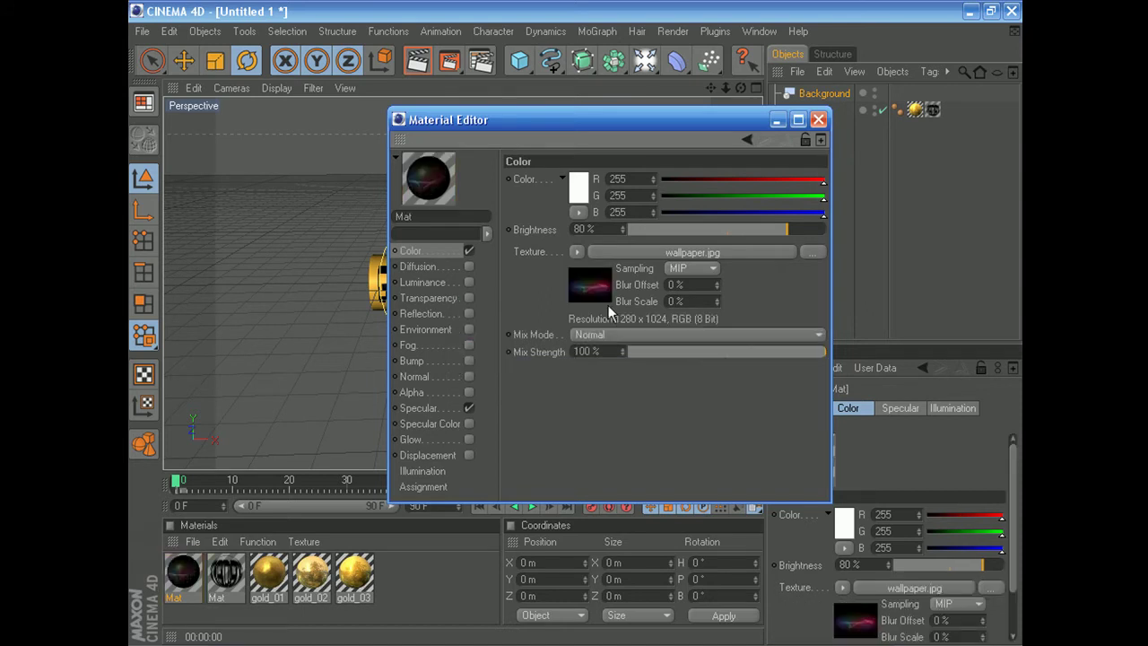
pyautogui.click(817, 119)
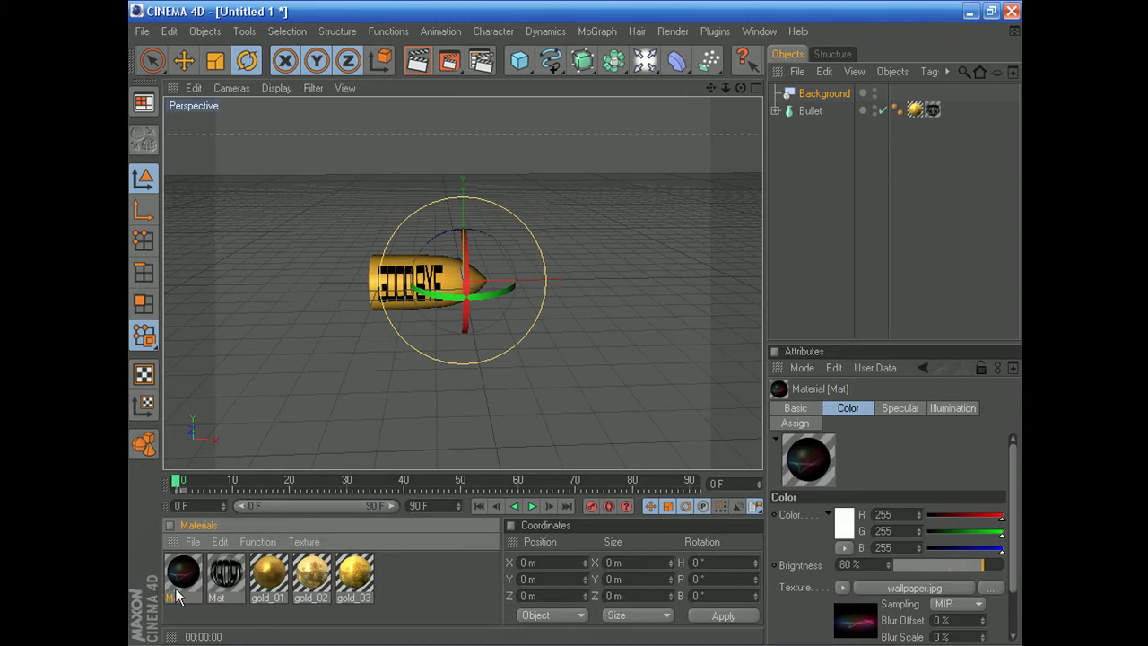
pyautogui.doubleClick(175, 588)
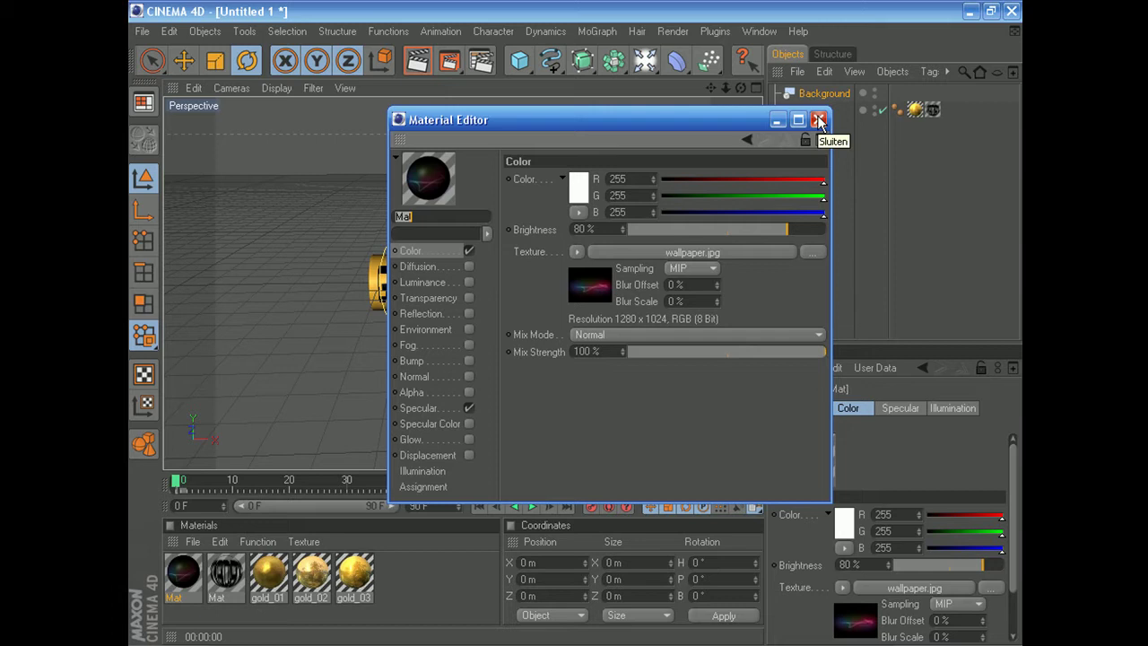
pyautogui.click(818, 120)
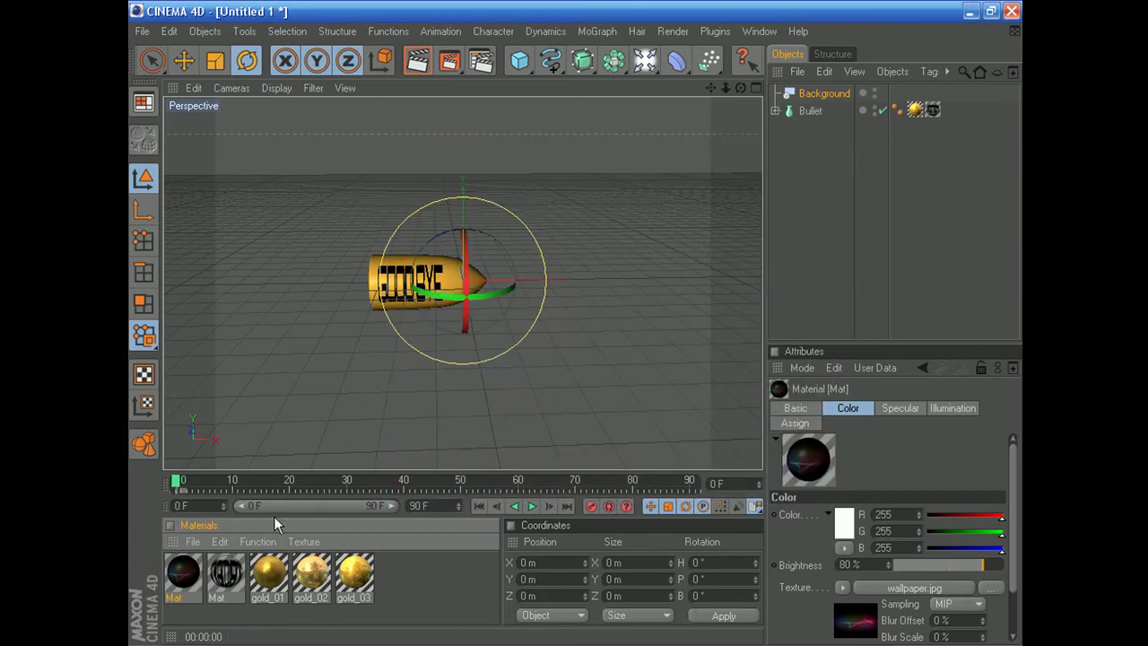